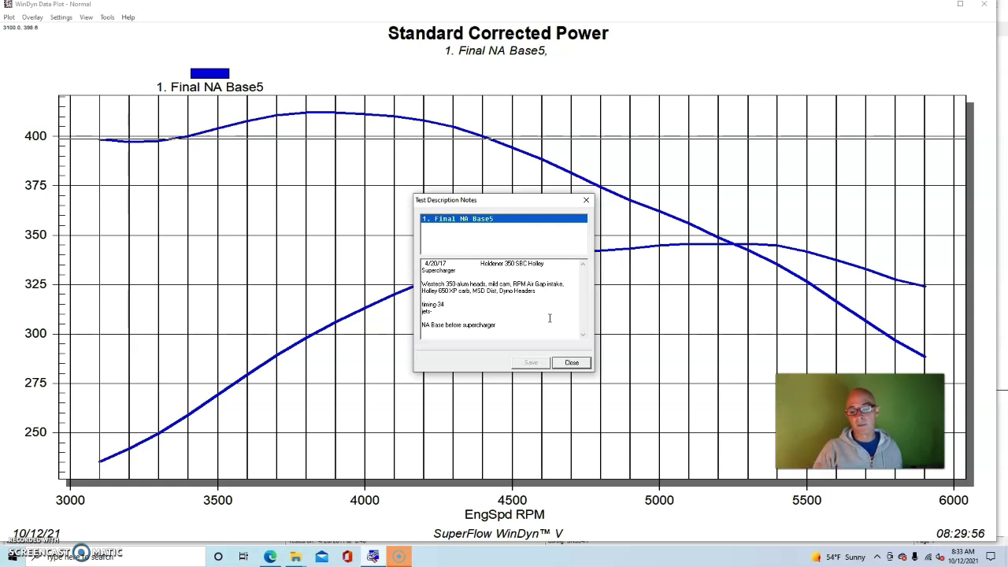
Close the Final NA Base5 test notes to show its Standard Corrected Power plot.
click(572, 362)
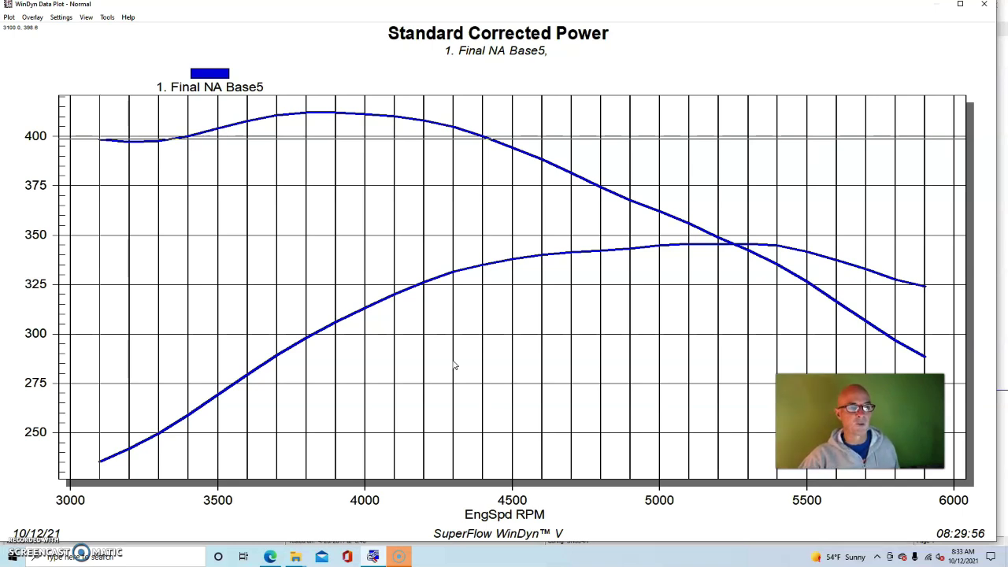
Read the NA peaks: 346 hp at 5200 RPM and 412 lb-ft torque at 3800 RPM.
click(750, 248)
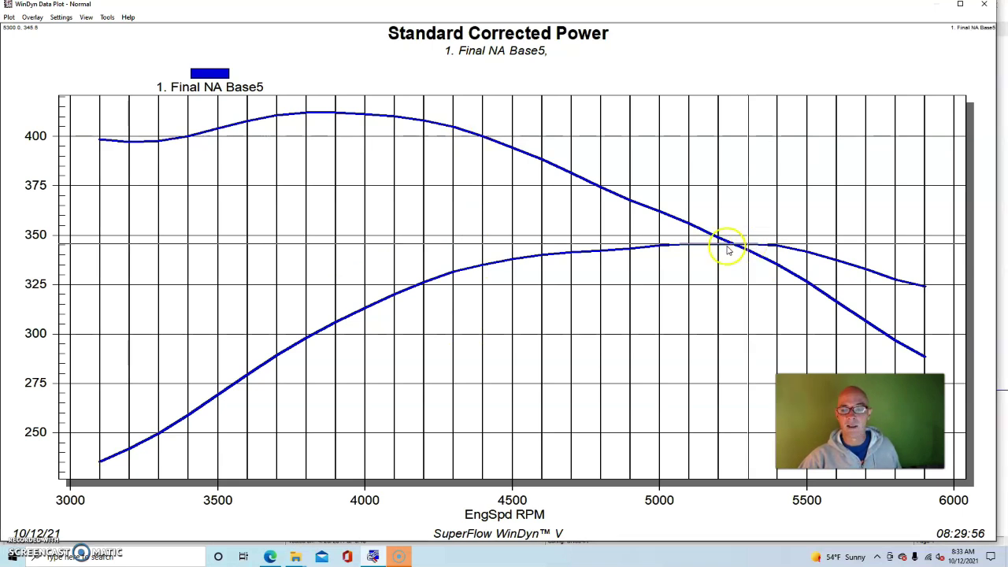
click(723, 249)
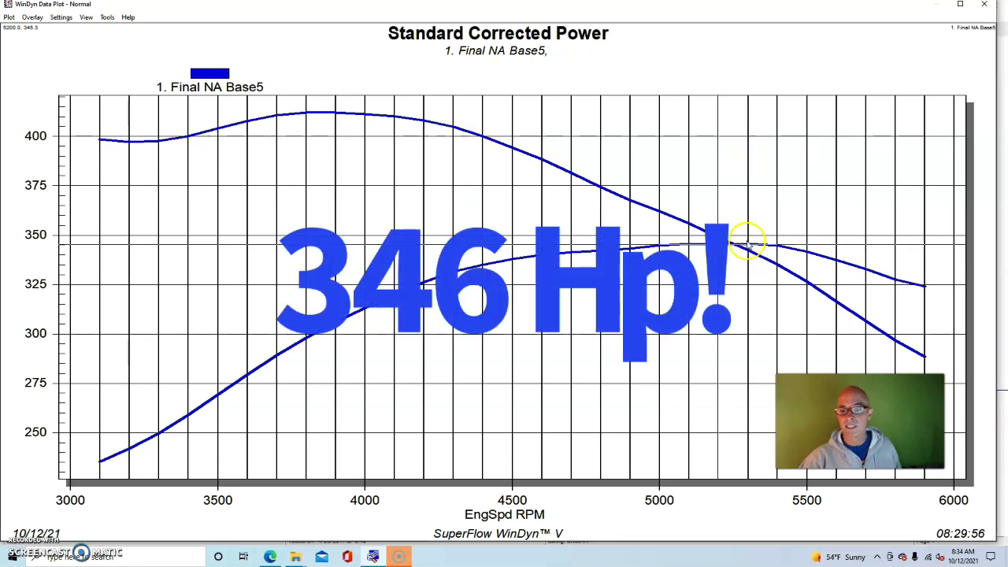
click(751, 247)
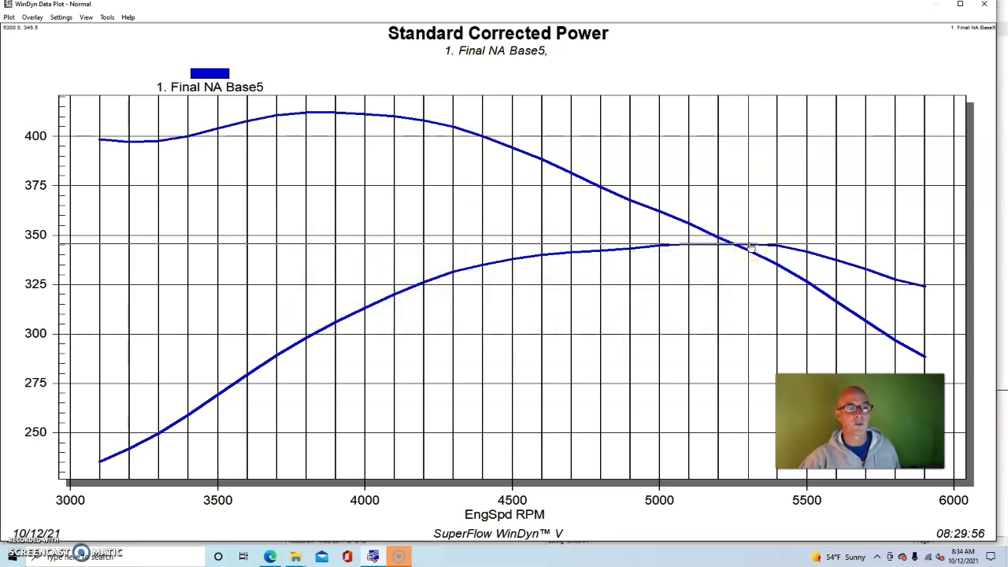
click(308, 117)
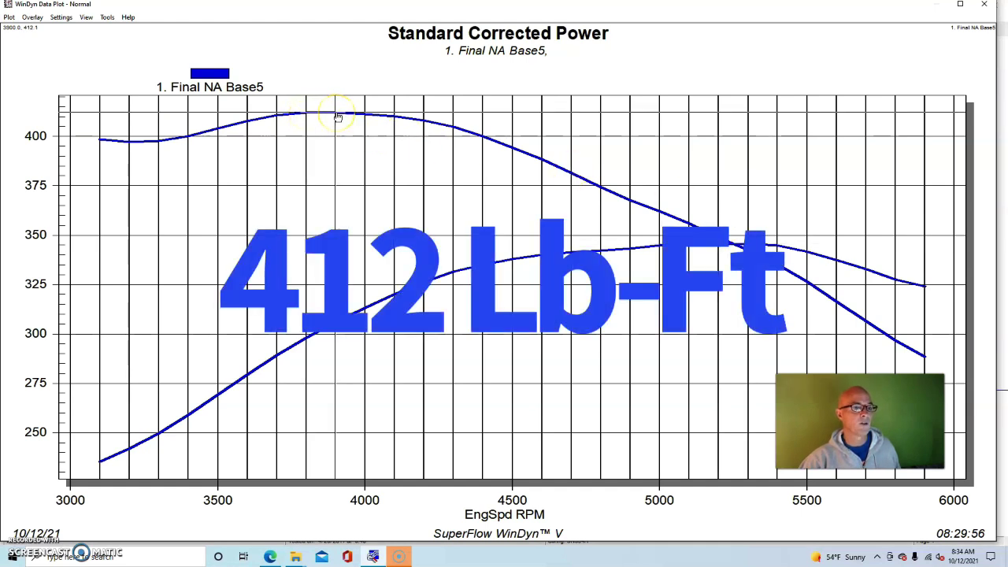
click(308, 117)
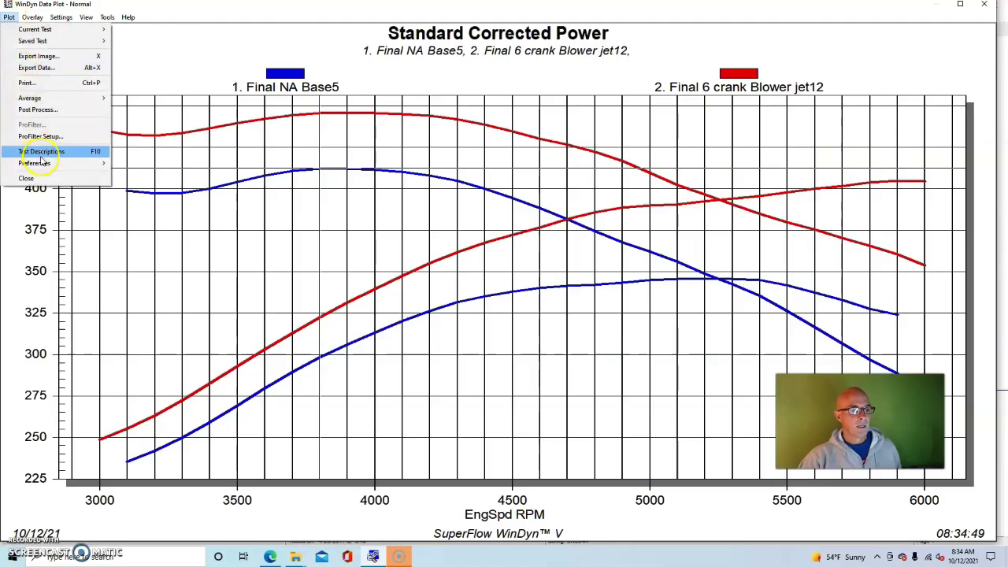
Review the test description notes for the Final 6 crank Blower jet12 run.
click(41, 154)
click(496, 227)
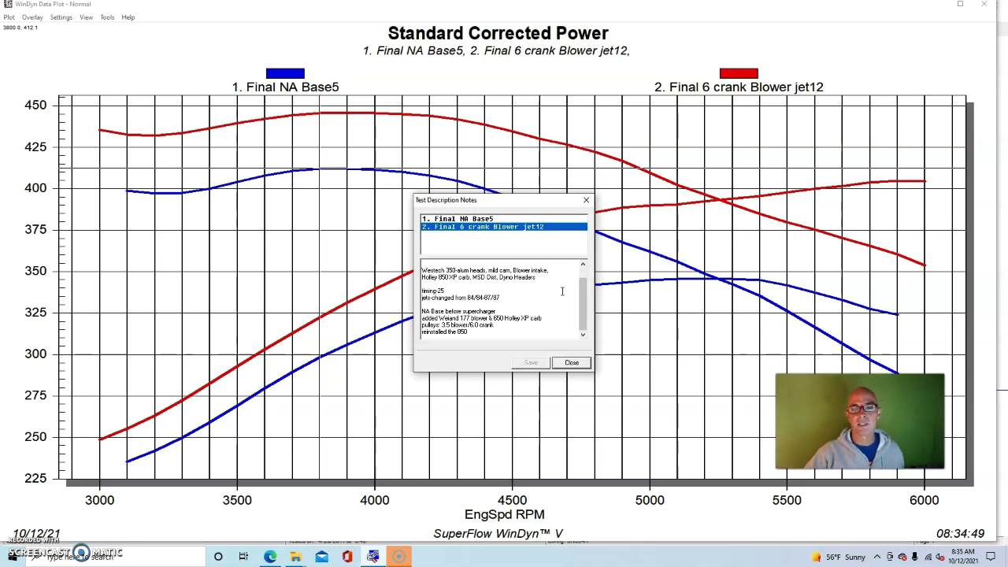
click(571, 363)
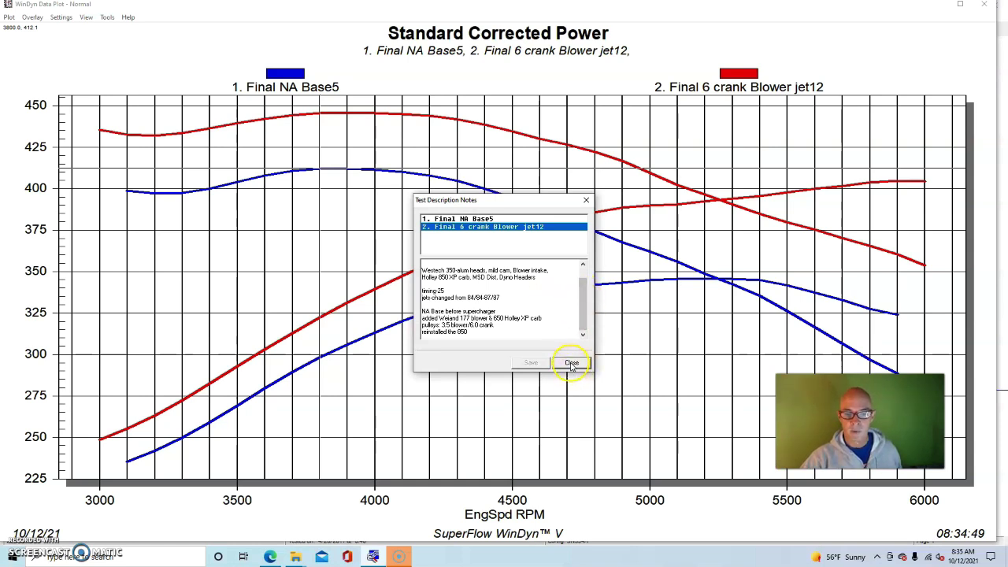
click(571, 363)
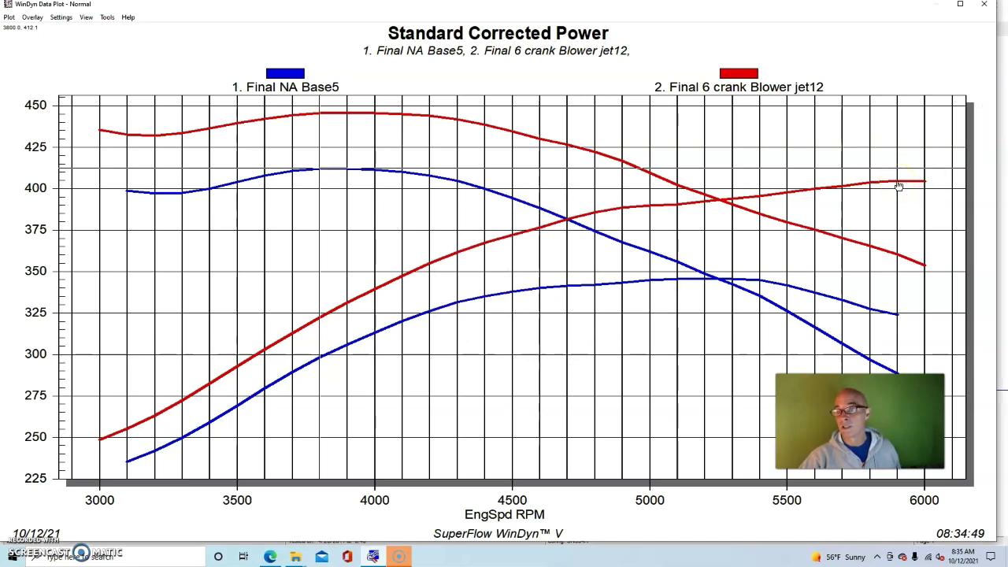
Read the blower run's horsepower near 5900 RPM and its torque peak at 3800 RPM.
click(898, 185)
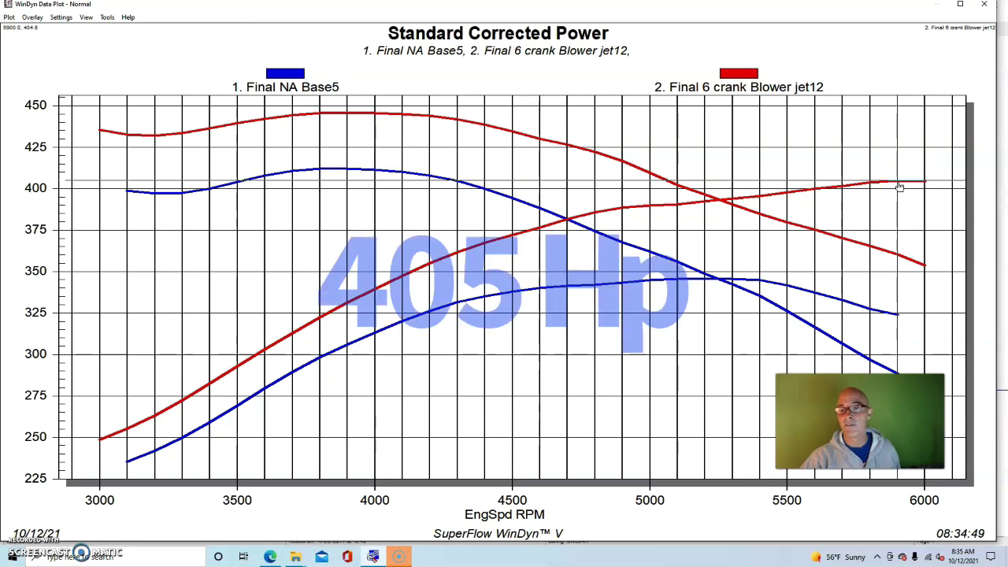
click(349, 117)
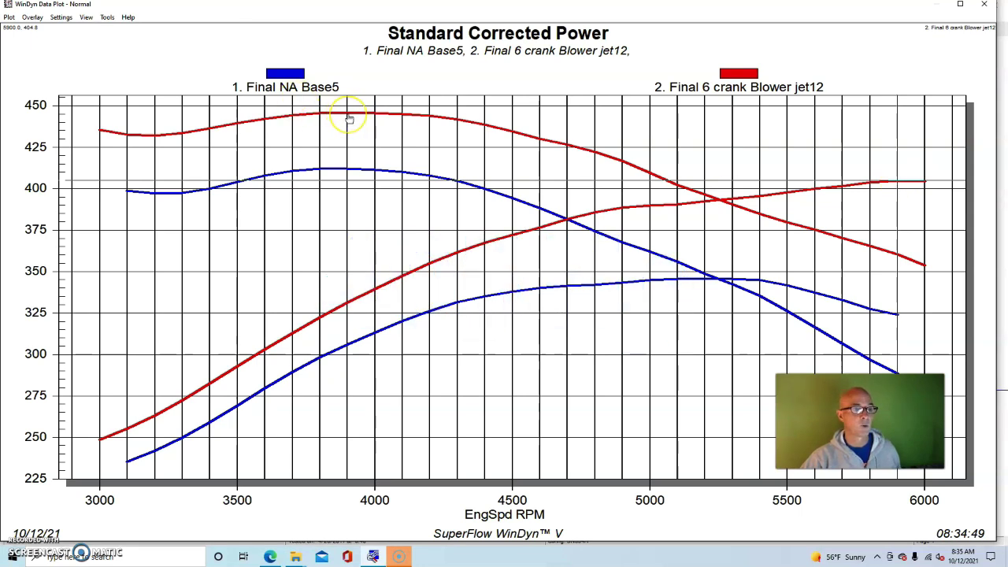
click(321, 116)
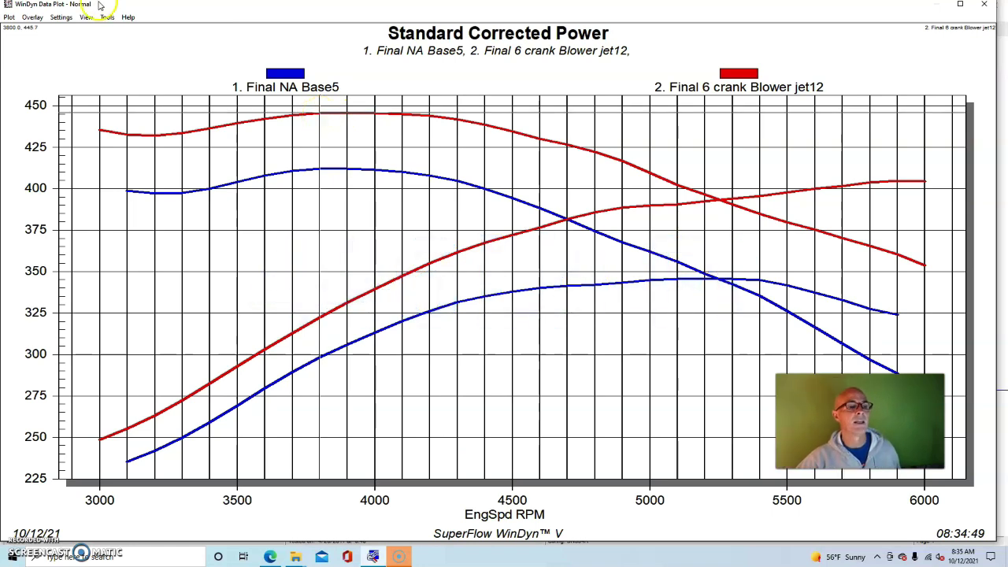
click(32, 18)
Overlay Final 7 crank Blower jet tim17 and show its test description notes.
click(44, 29)
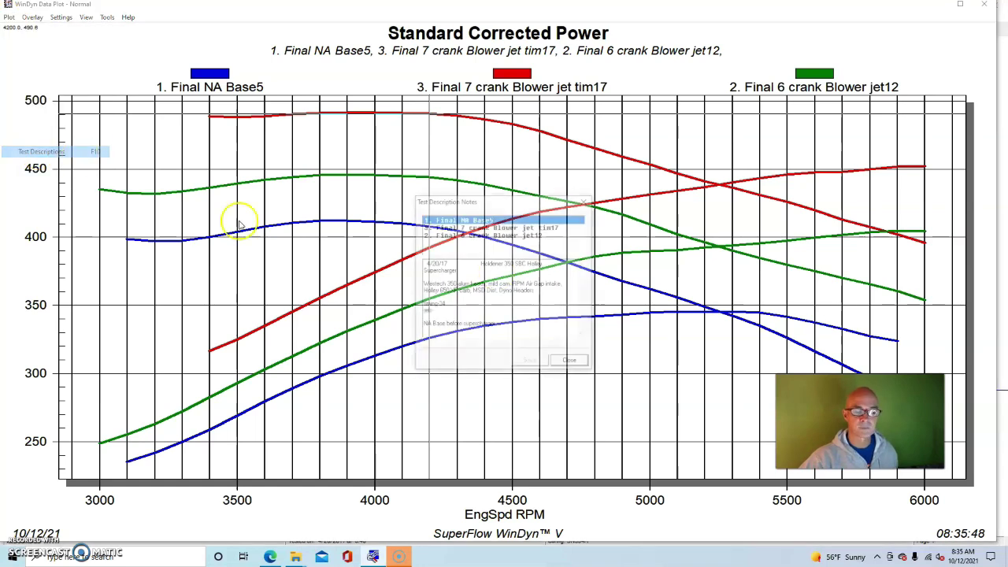
click(500, 227)
drag(584, 293, 584, 315)
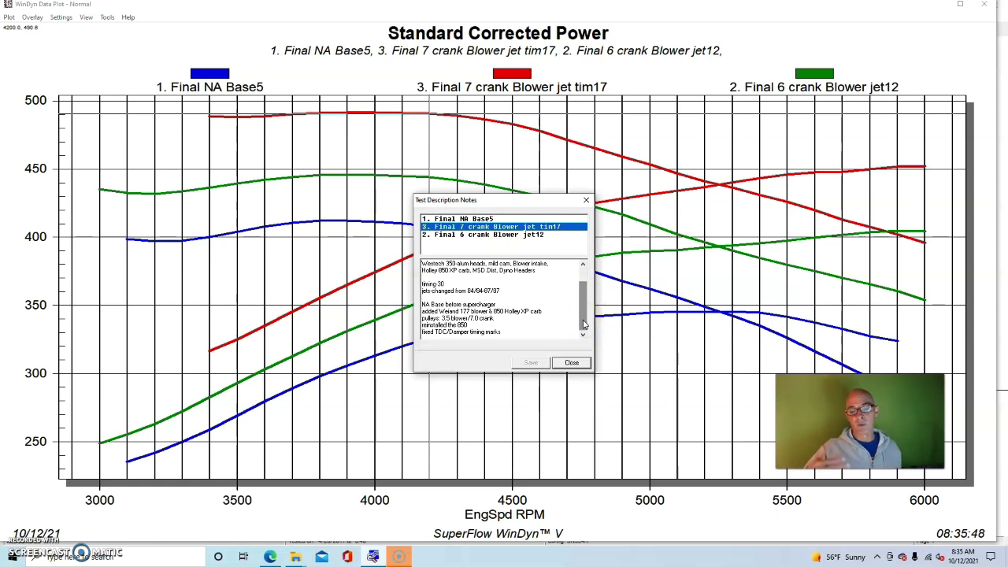
Read the 7 crank run's peaks: 452 hp near 5900 RPM and 492 lb-ft torque.
click(572, 362)
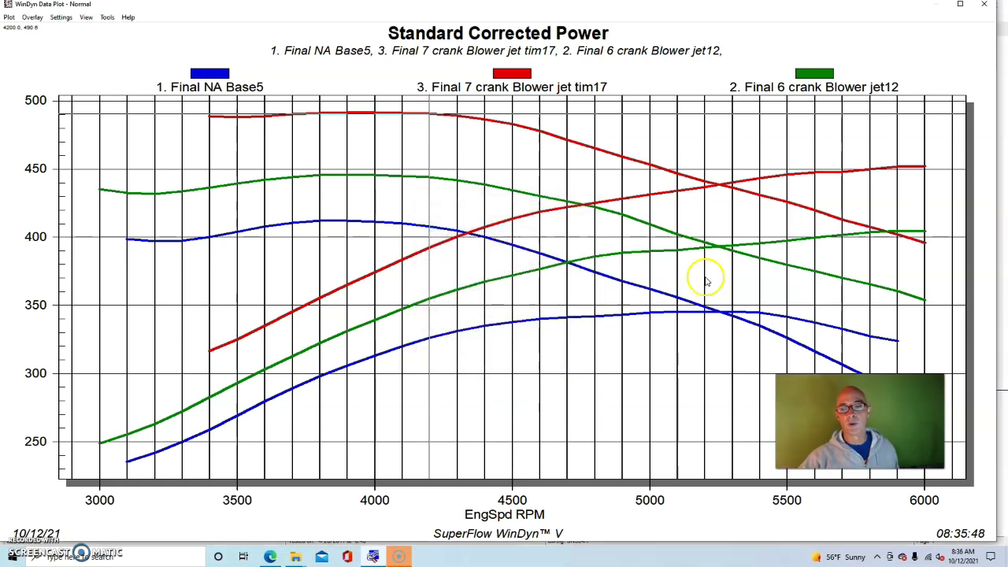
click(899, 169)
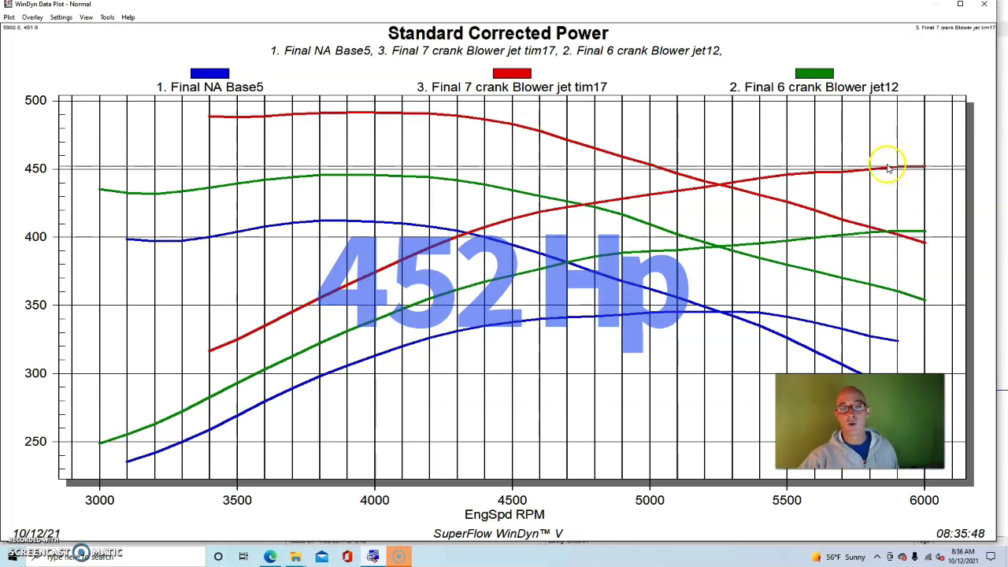
click(349, 117)
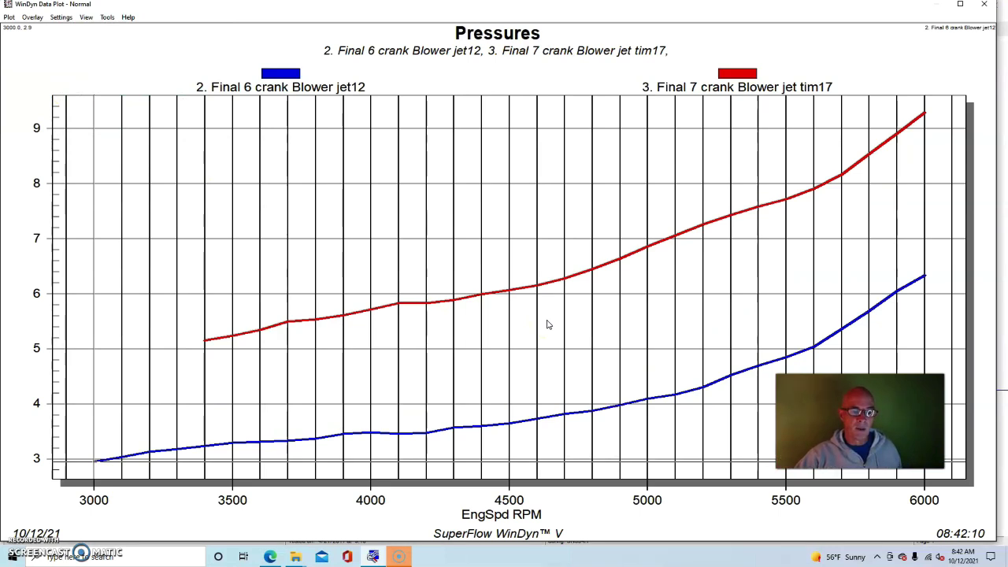
Check the boost reading where the 7 crank run's pressure curve starts.
click(427, 345)
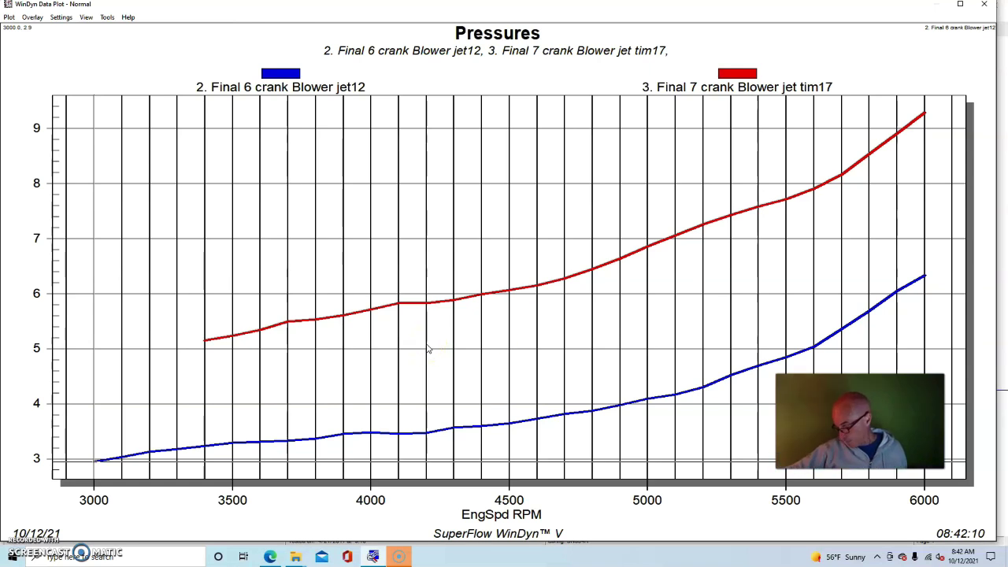
drag(402, 342, 205, 345)
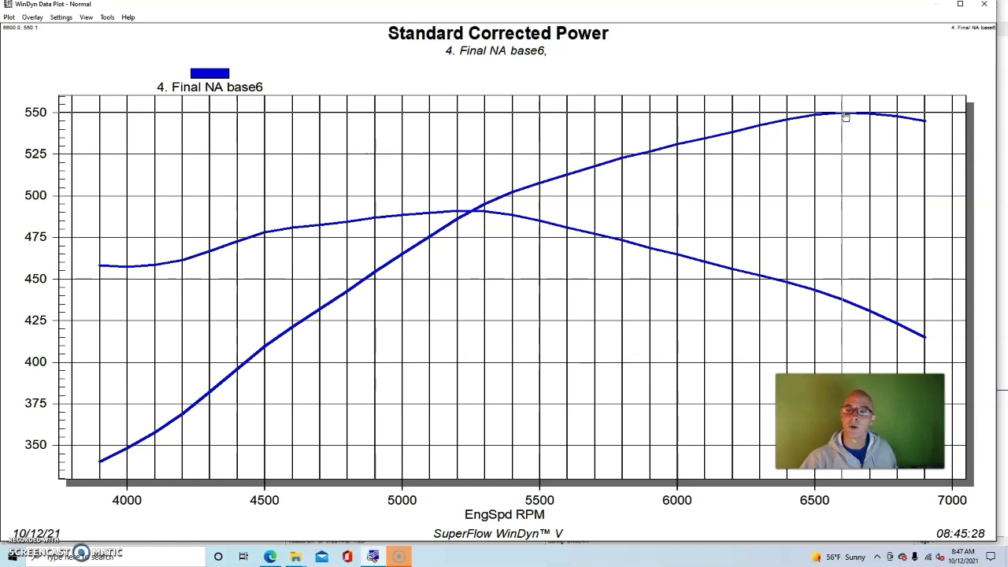
Read the NA base6 torque peak at 5200 RPM and label the 550.1 hp peak at 6600 RPM.
click(458, 214)
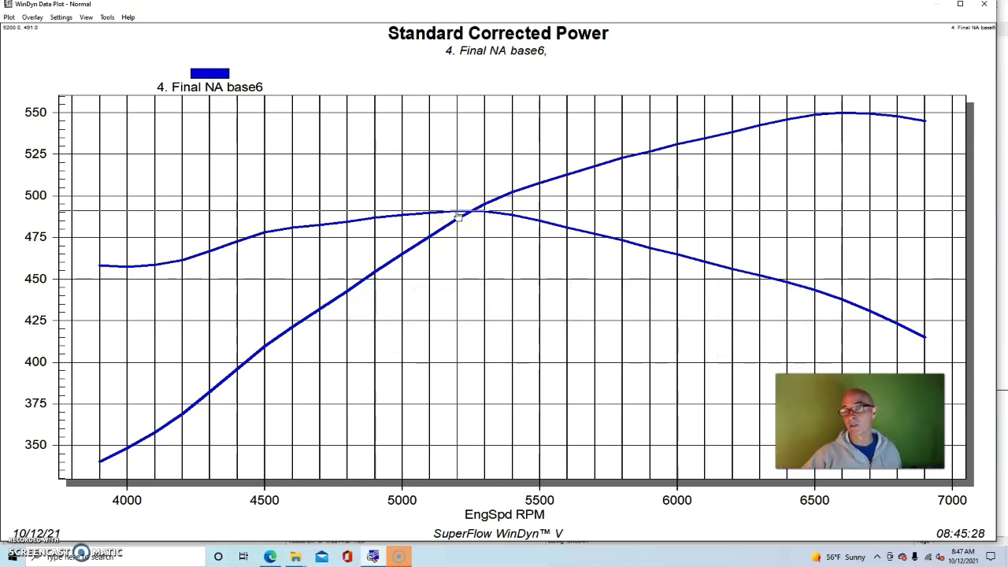
click(847, 120)
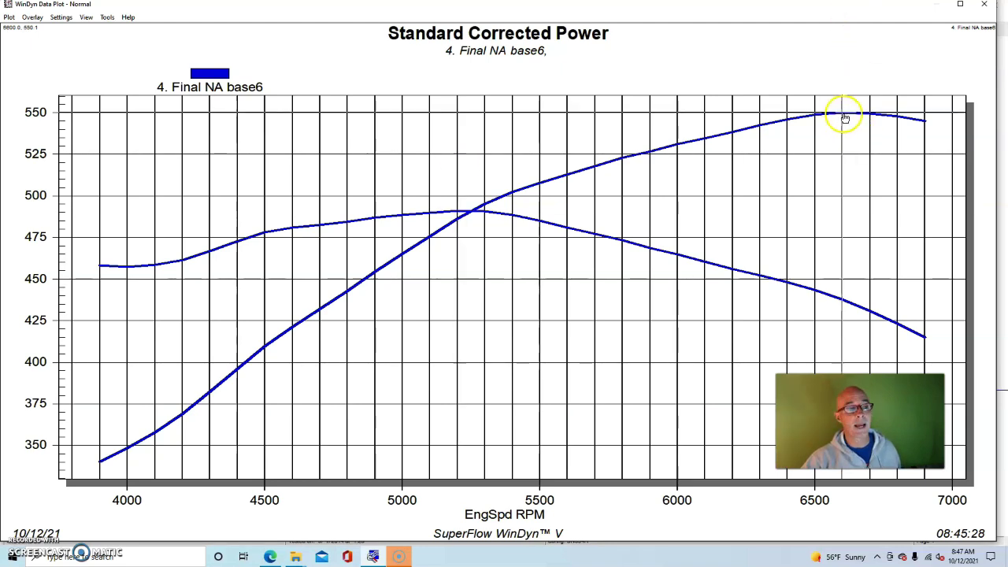
click(174, 98)
Read Final Blower 611's power at 6700 RPM and its 520.9 torque peak at 4700 RPM.
click(33, 17)
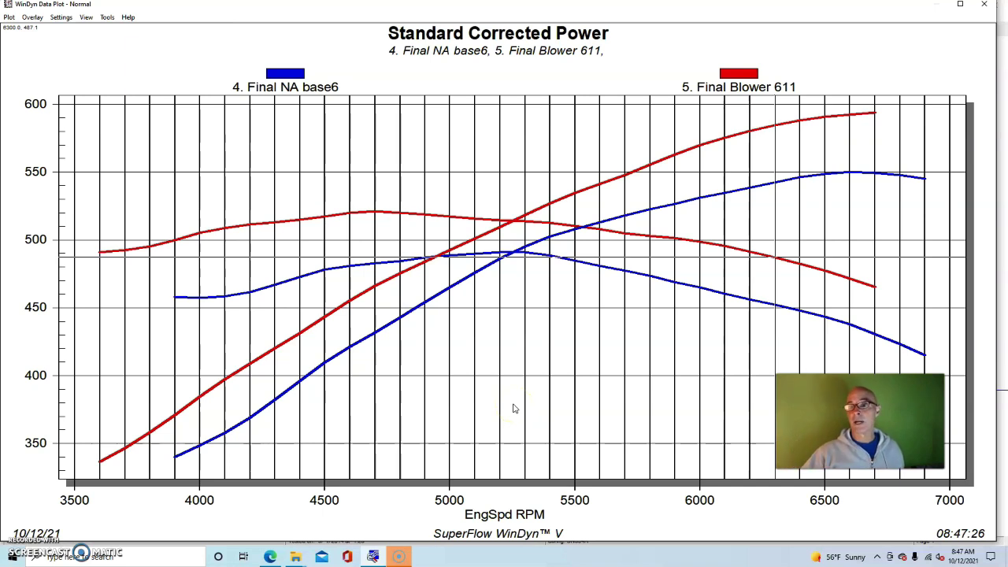
click(873, 116)
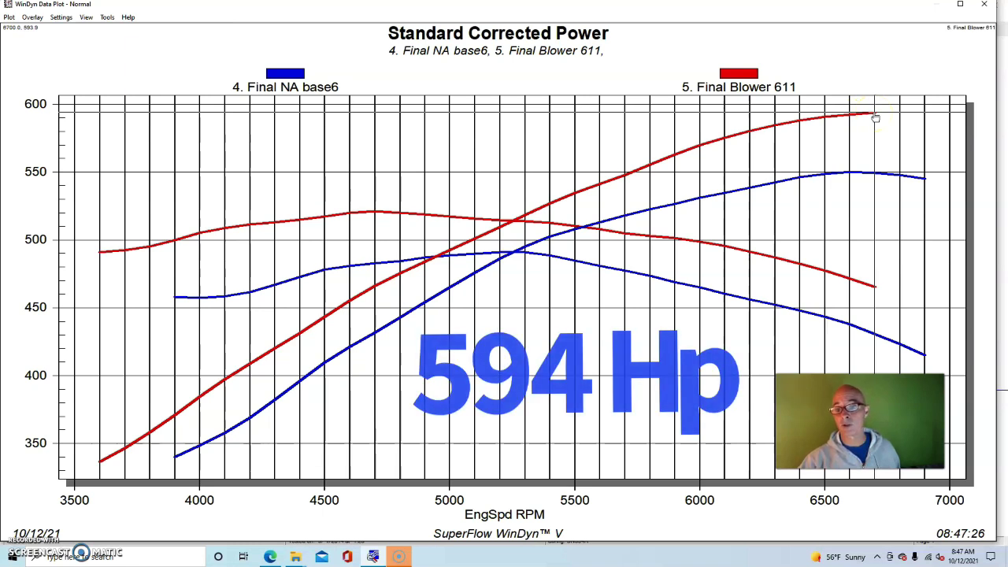
click(379, 212)
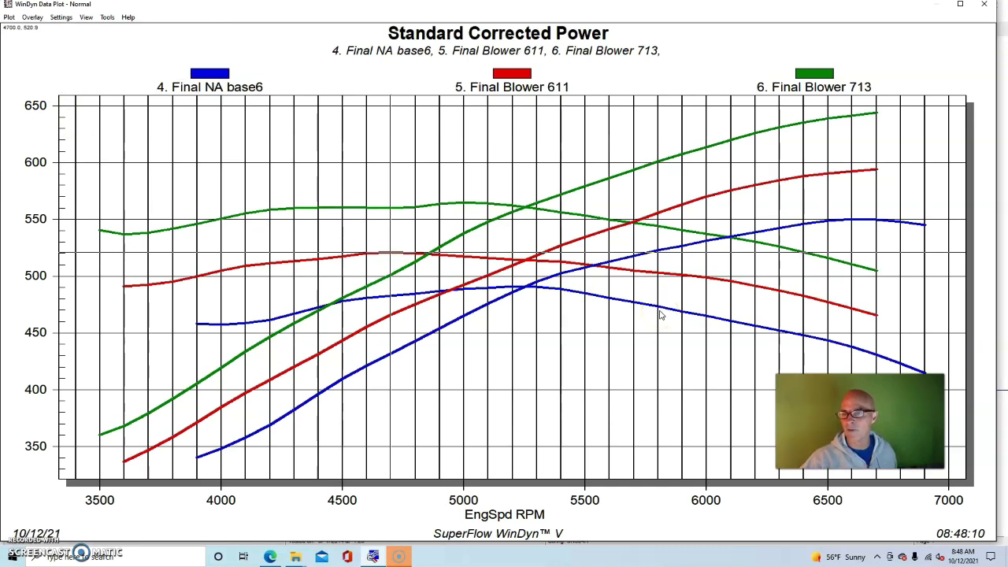
Read Final Blower 713's 644 hp at 6700 RPM and 565 lb-ft torque peak at 5000 RPM.
click(876, 116)
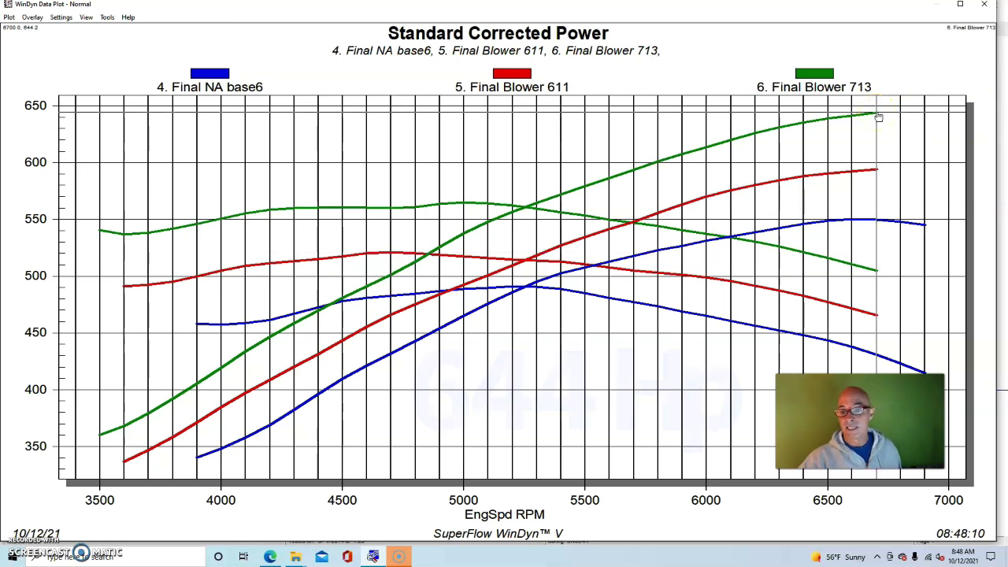
click(465, 206)
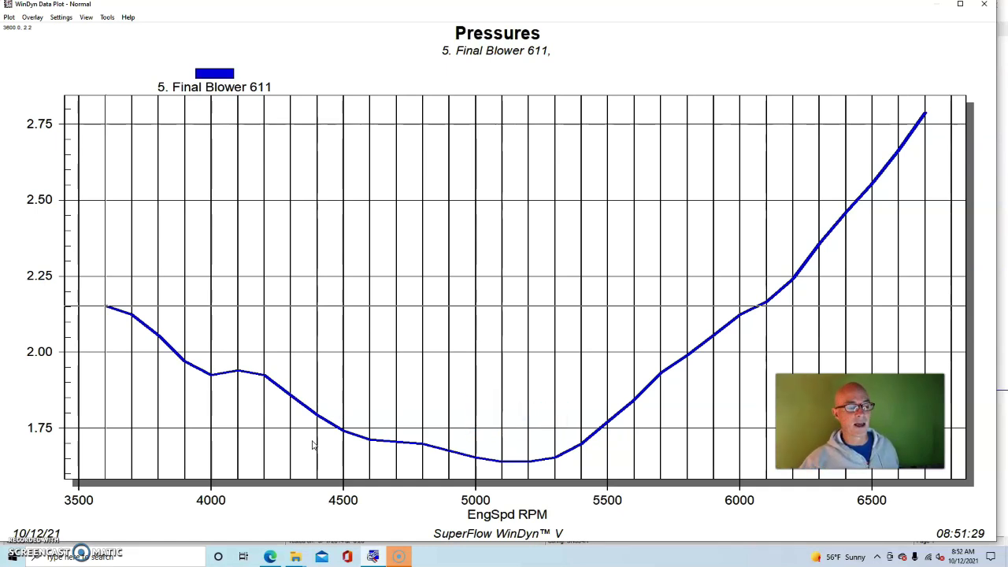
Check Final Blower 611 boost at 3600, 5200 and 6700 RPM, peaking at 2.8 psi.
click(107, 308)
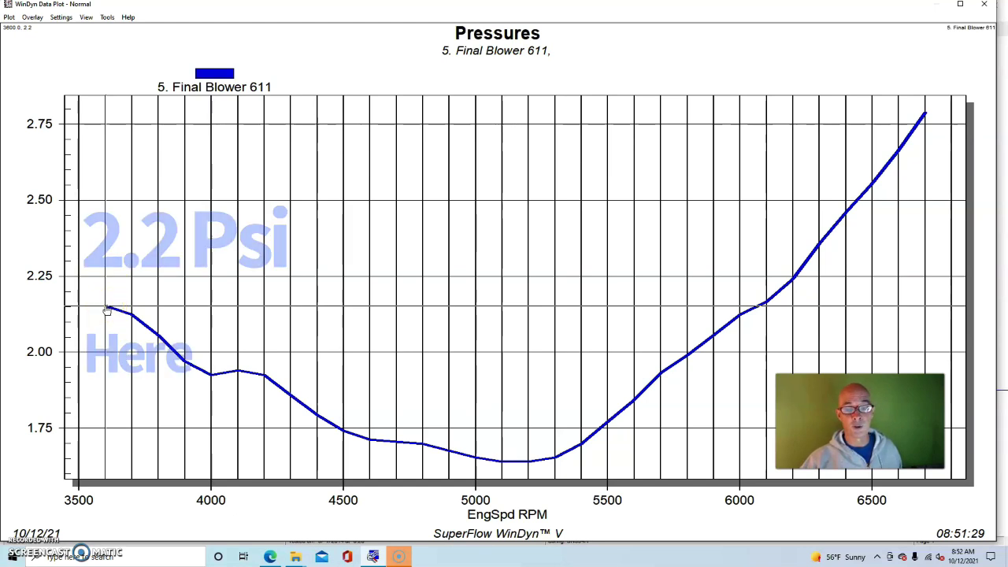
drag(581, 466, 529, 466)
mouse_move(529, 466)
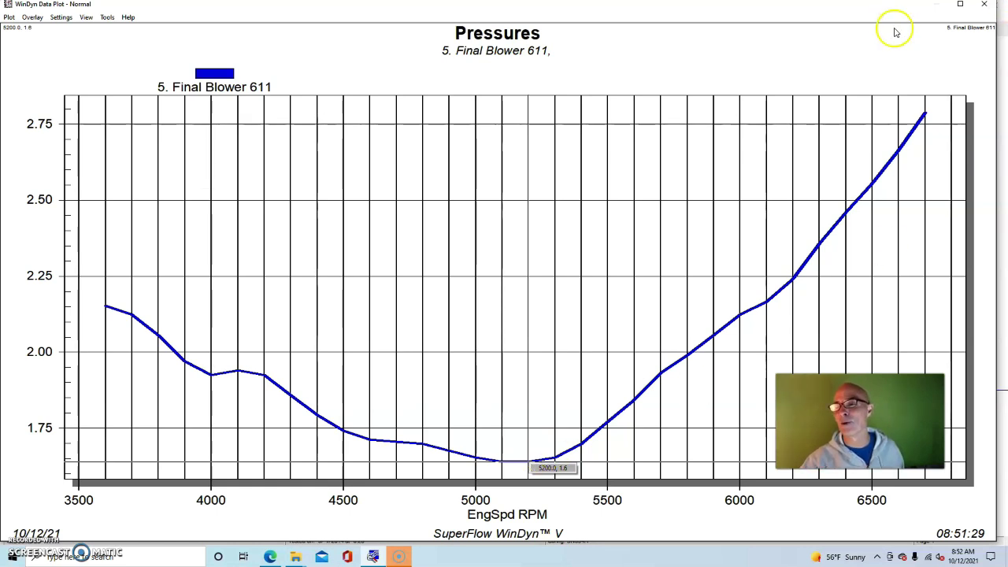
click(926, 115)
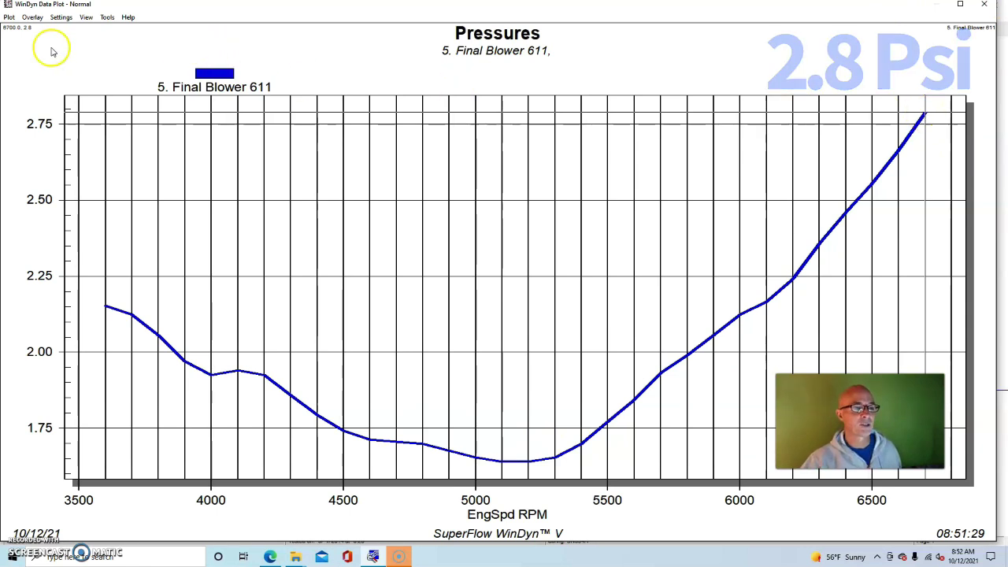
click(32, 17)
click(43, 30)
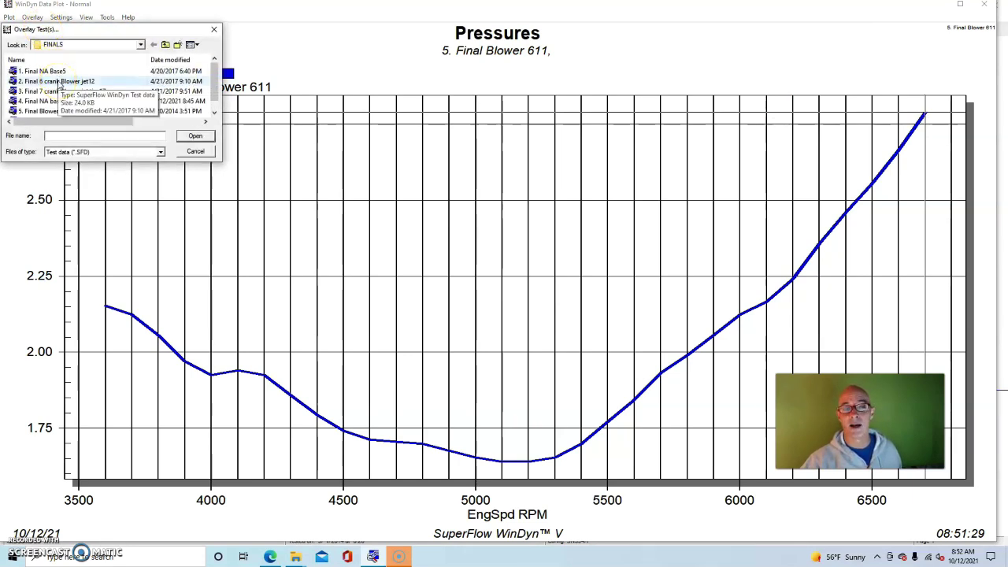
Overlay Final 6 crank Blower jet12's pressure curve, then remove it from the overlays.
double_click(59, 82)
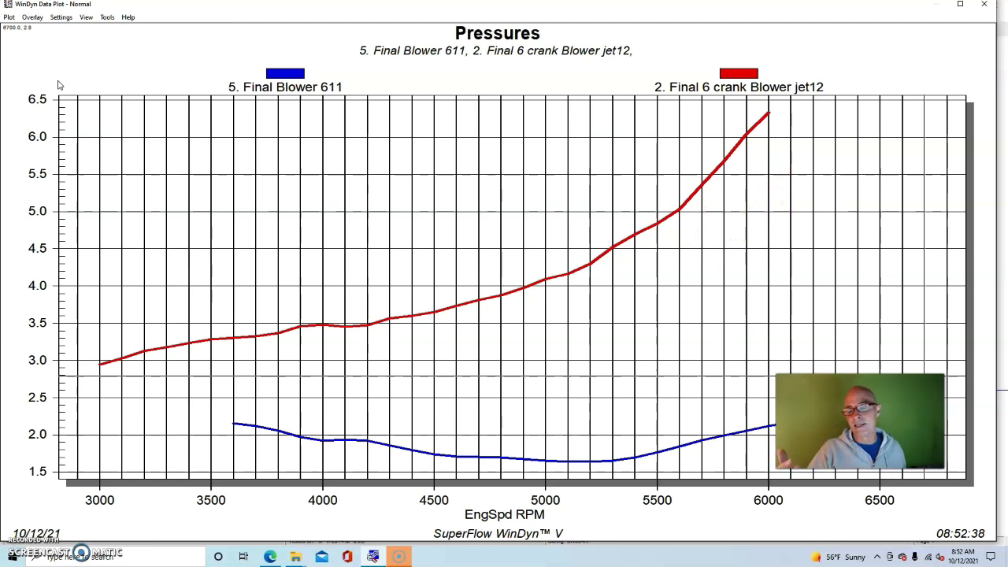
click(33, 17)
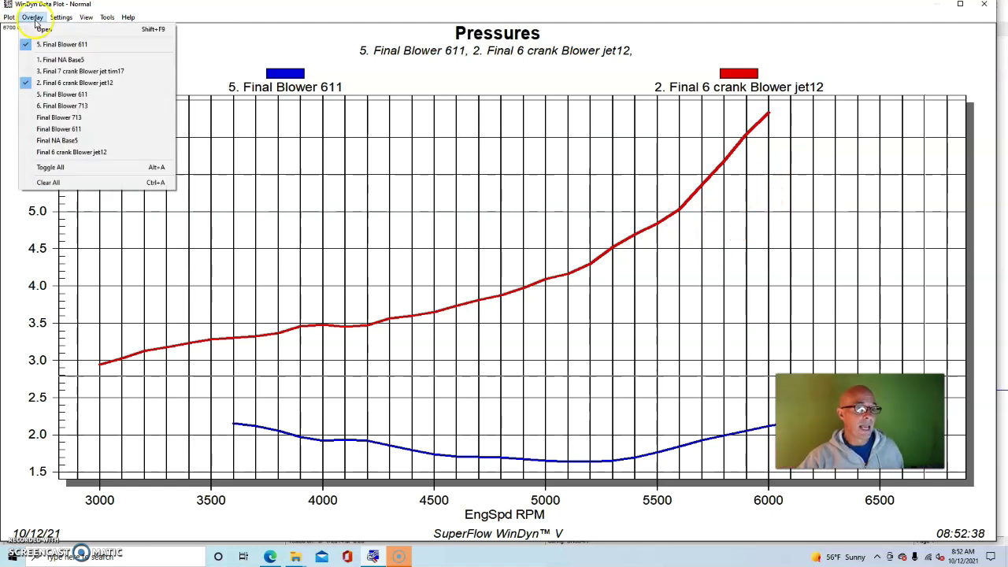
click(51, 82)
click(32, 17)
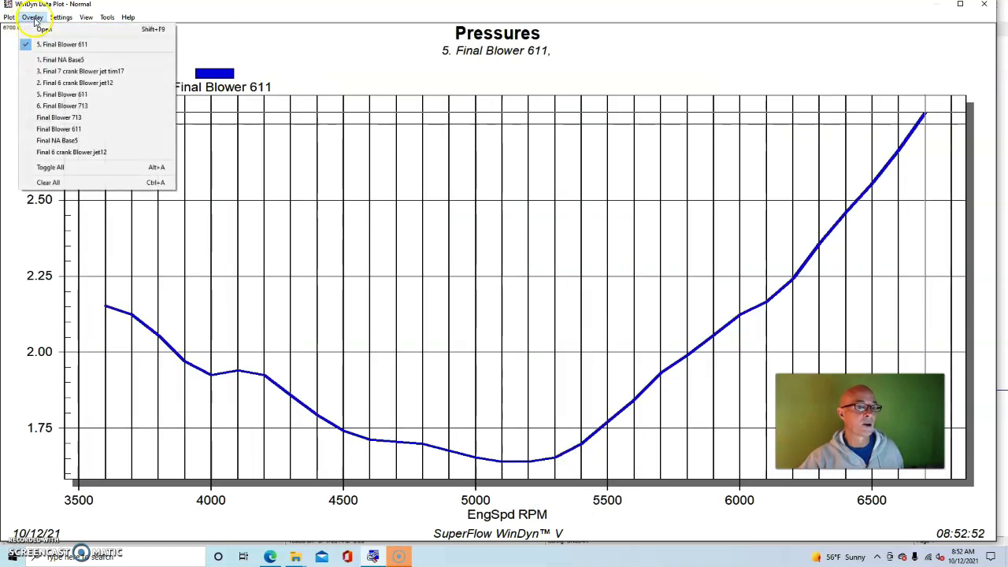
click(42, 30)
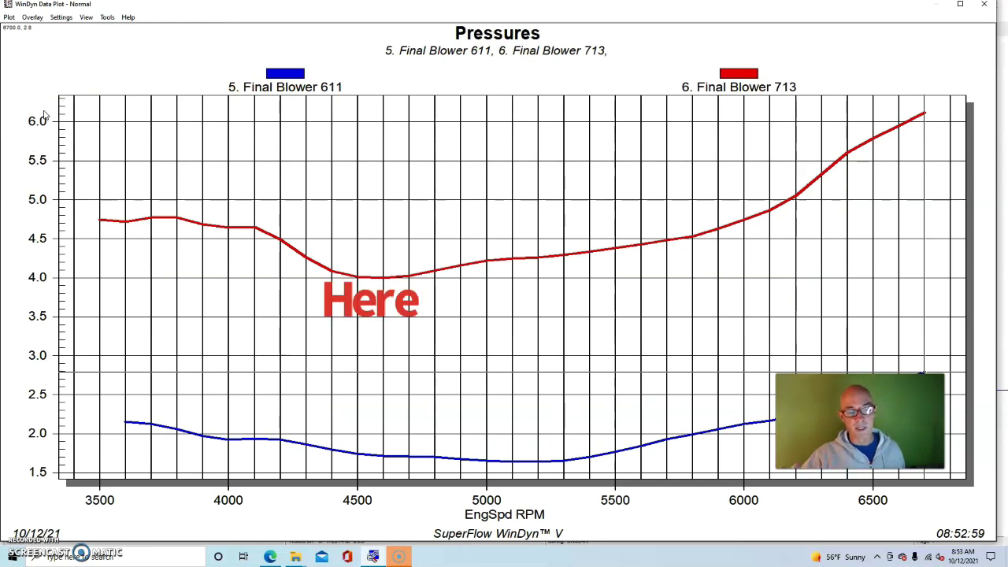
Read Final Blower 713's boost: 4.7 psi at 3500 RPM, 4.0 near 4600, 6.1 at 6700.
click(101, 222)
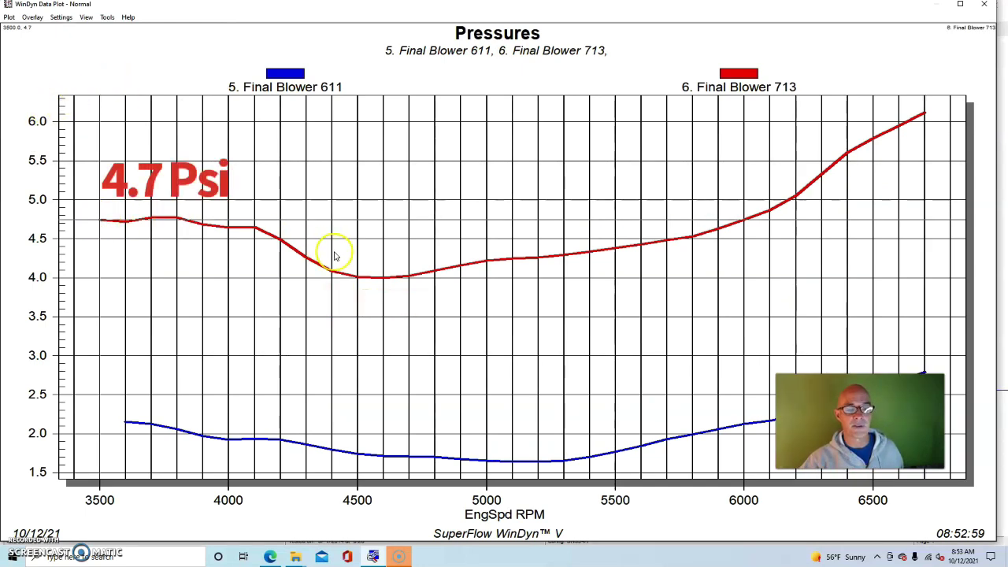
click(386, 282)
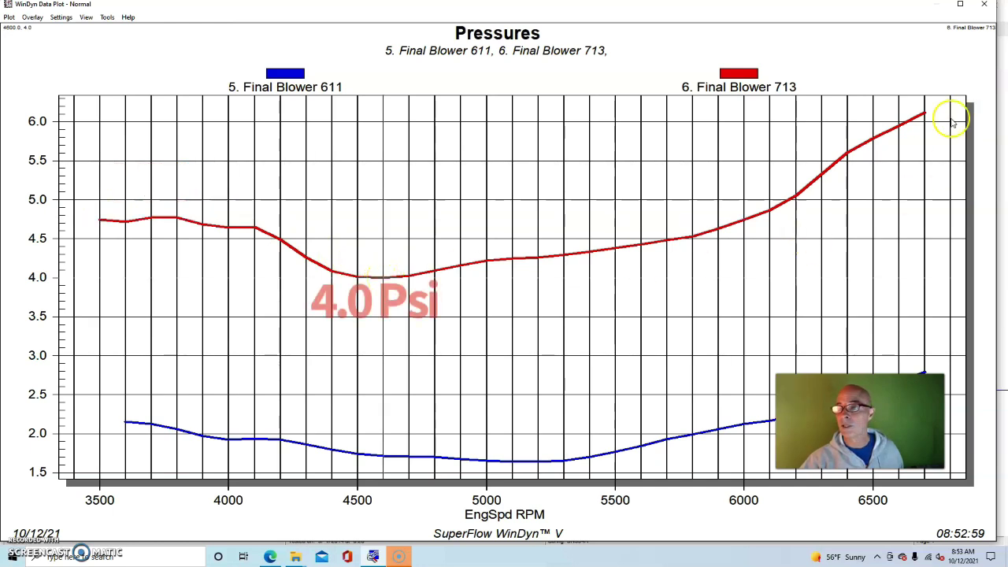
click(926, 116)
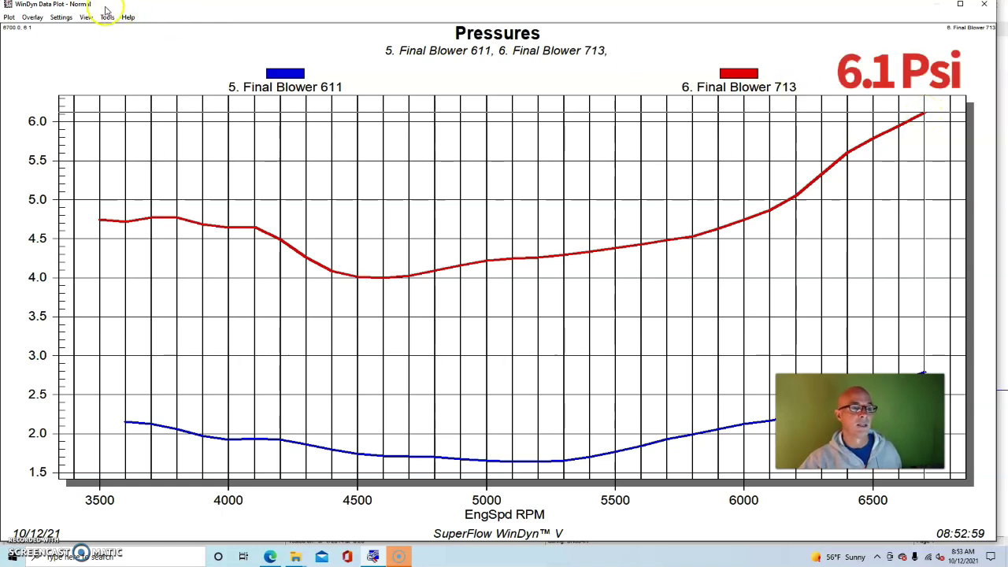
Overlay 3. Final 7 crank Blower jet tim17 on the Pressures plot and recheck Final Blower 713's boost at 6700 RPM.
click(32, 17)
click(45, 30)
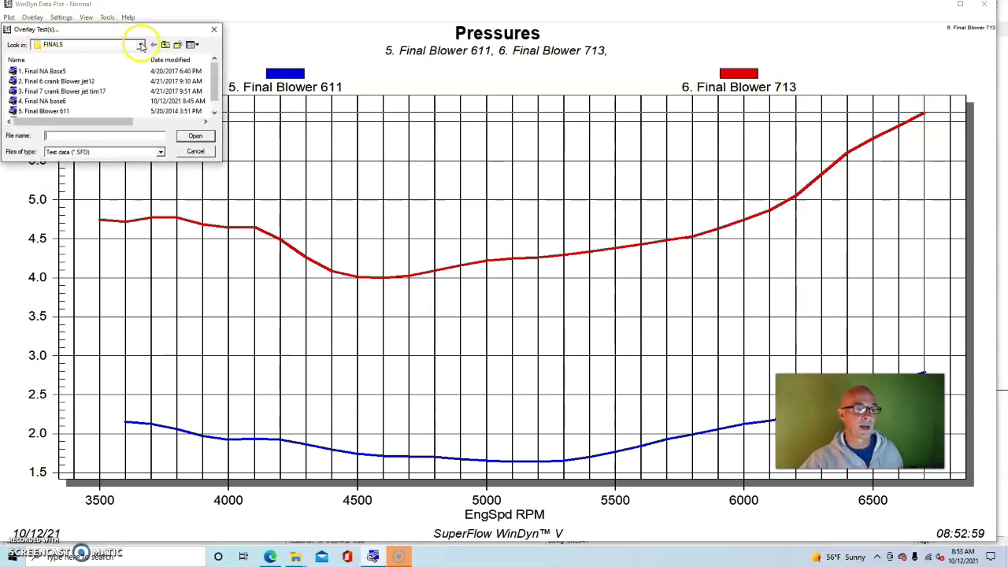
scroll(215, 94, down, 3)
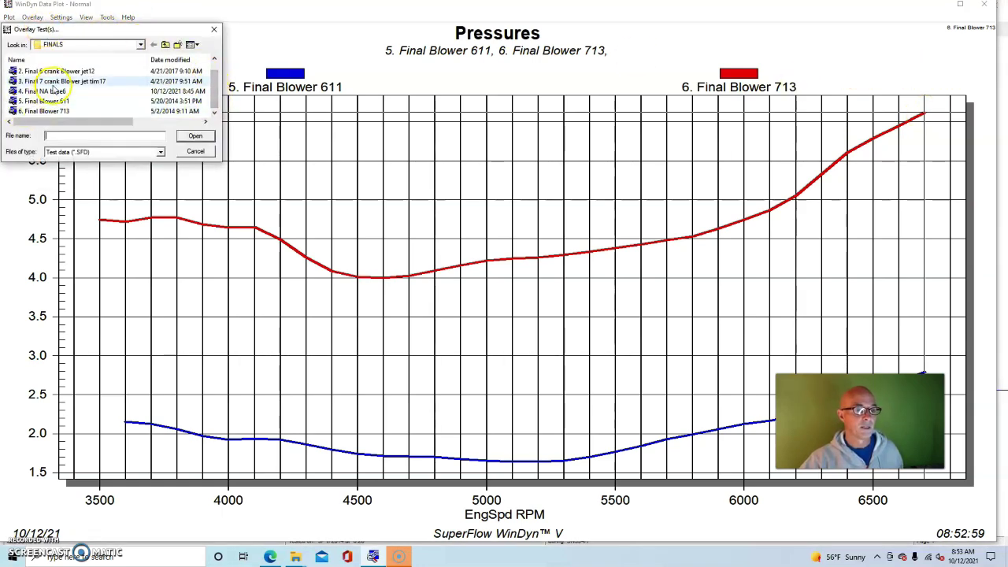
double_click(55, 81)
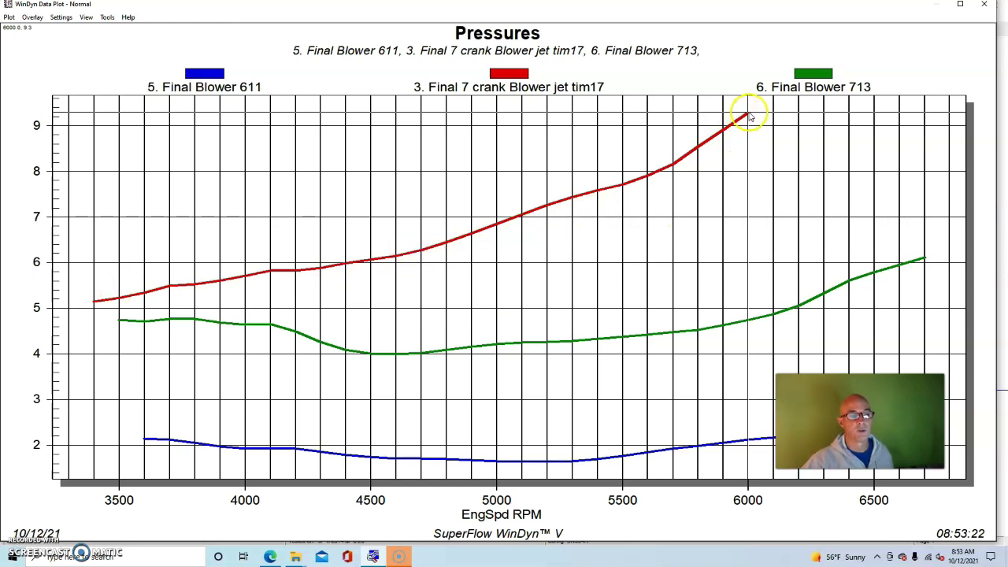
click(925, 262)
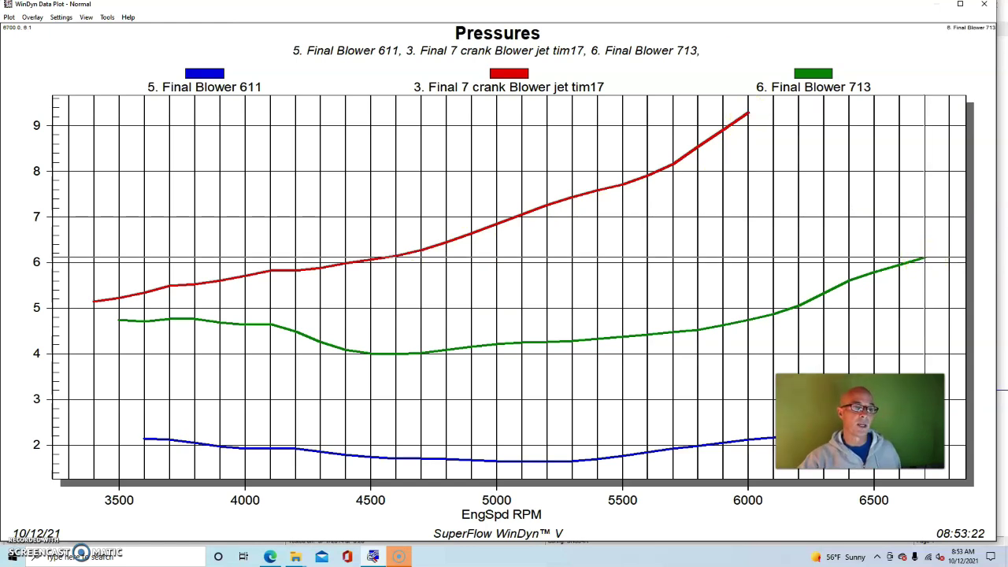
Overlay 2. Final 6 crank Blower jet12, whose boost reaches about 6.3 by 6000 RPM.
click(32, 17)
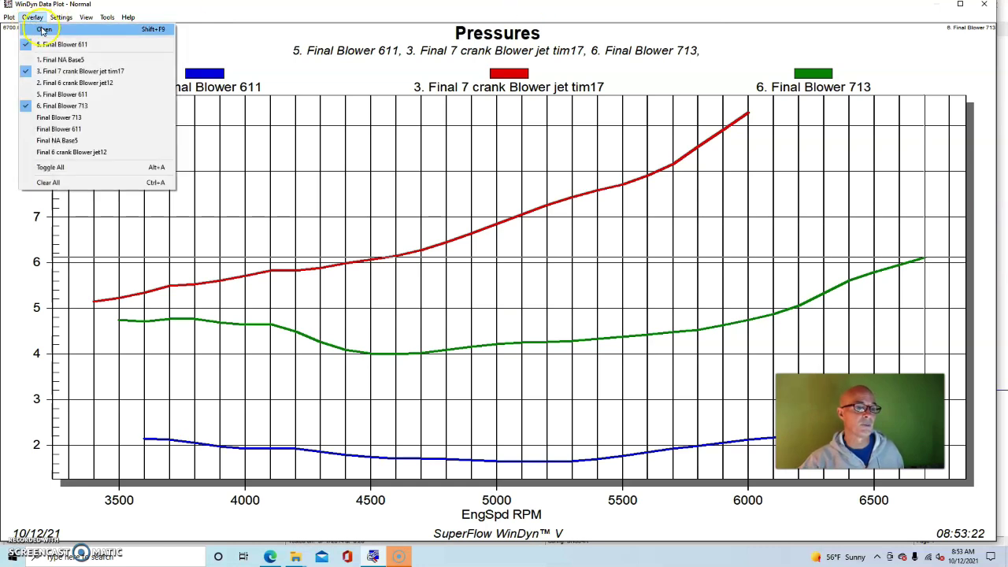
click(42, 30)
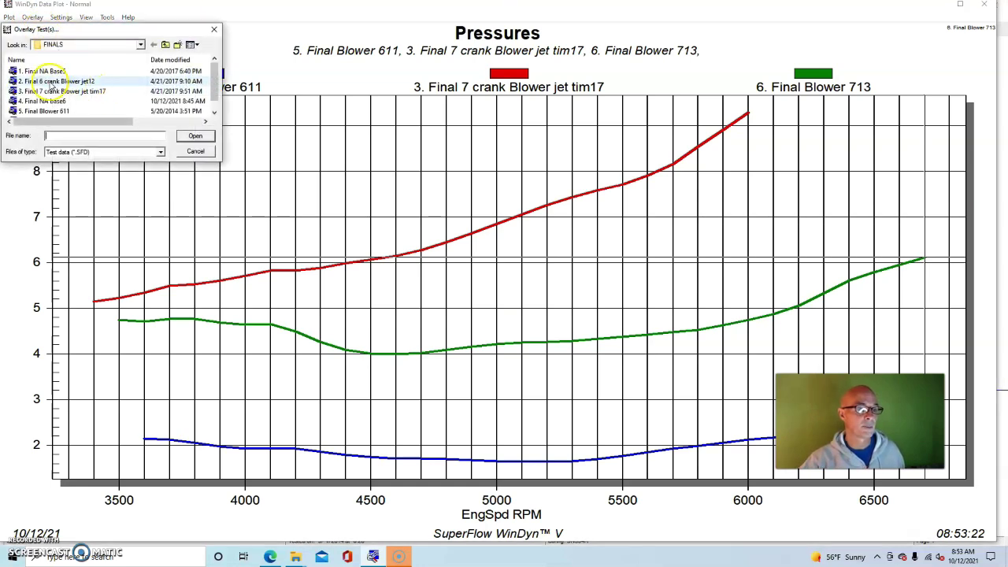
double_click(52, 82)
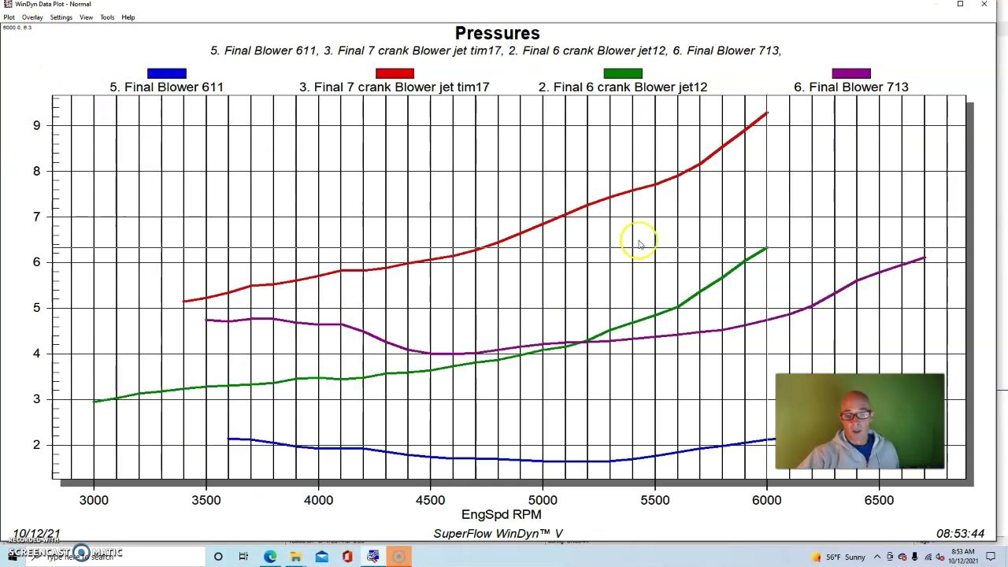